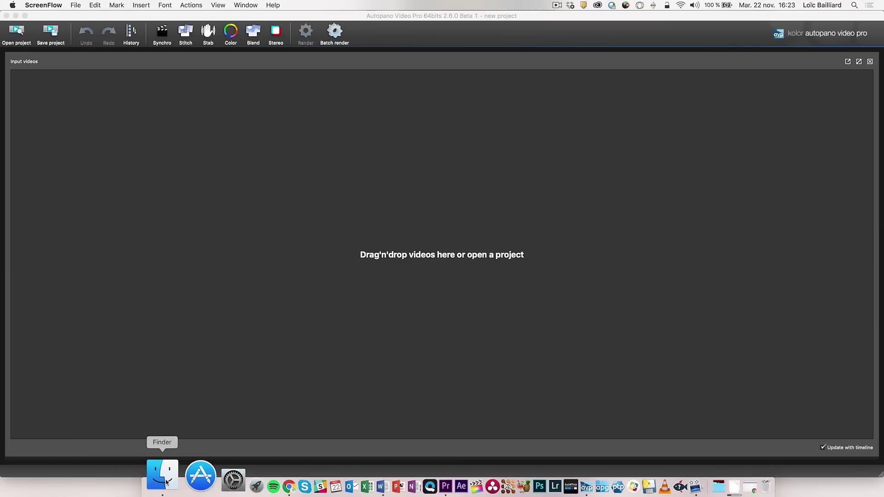
# Step: Switch to Finder and import the six MP4 clips from the DH-bends-easy folder into the Autopano Video Pro project
pyautogui.click(165, 479)
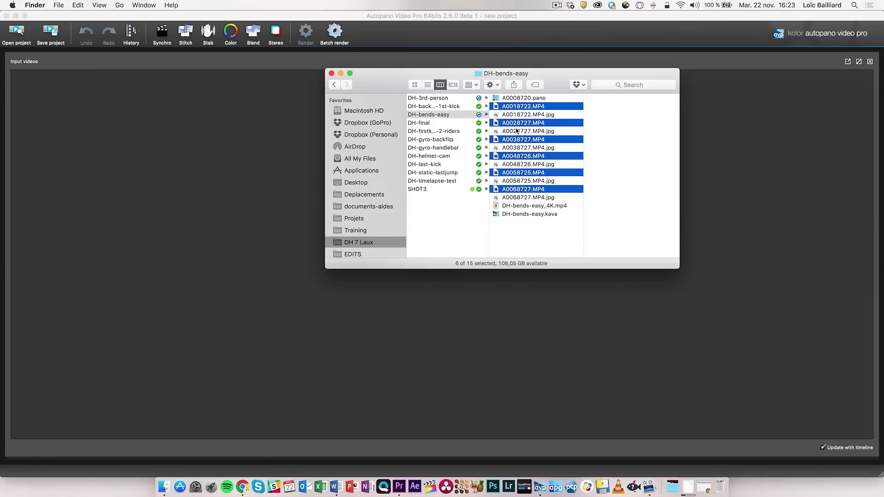
pyautogui.moveTo(528, 107); pyautogui.dragTo(276, 181)
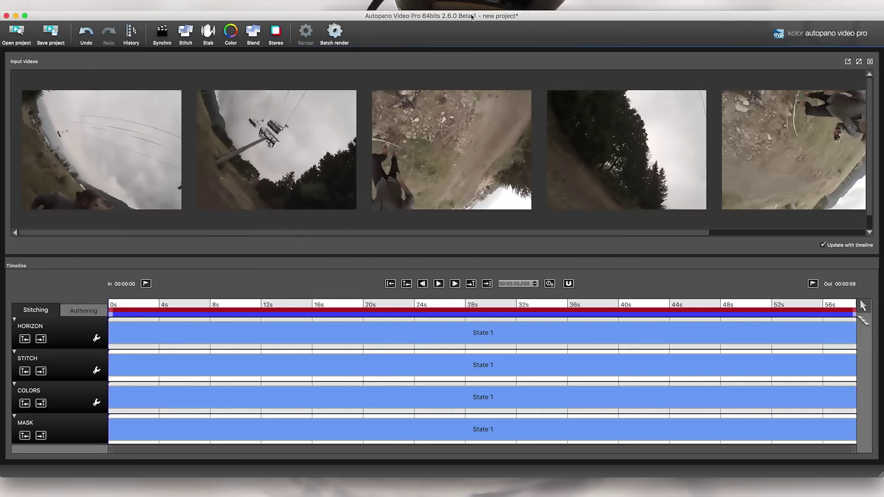
pyautogui.moveTo(203, 233); pyautogui.dragTo(175, 227)
# Step: Stitch the videos at about 12.35 s using the GoPro Hero 3+/4 preset, and close the input videos view
pyautogui.click(152, 305)
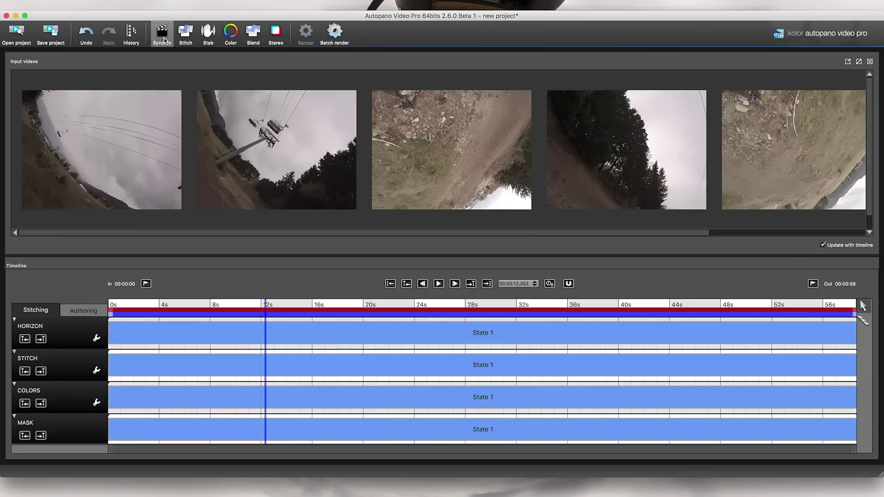
pyautogui.click(186, 33)
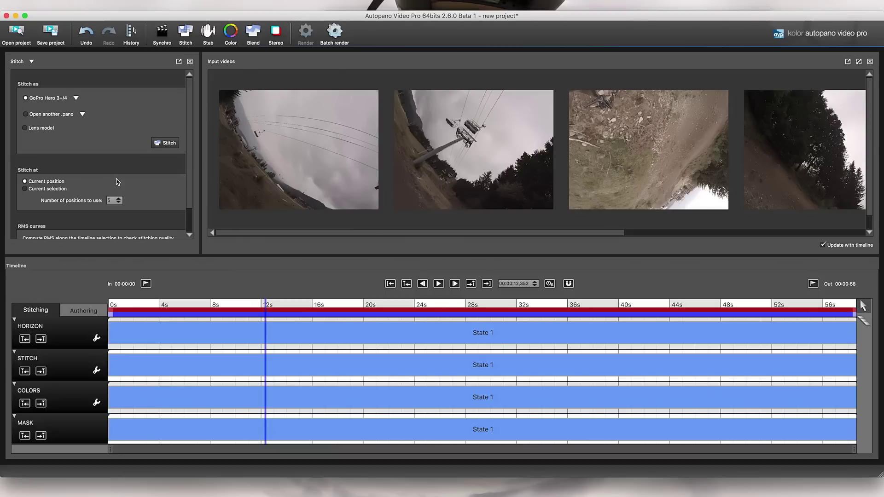
pyautogui.moveTo(589, 233); pyautogui.dragTo(391, 234)
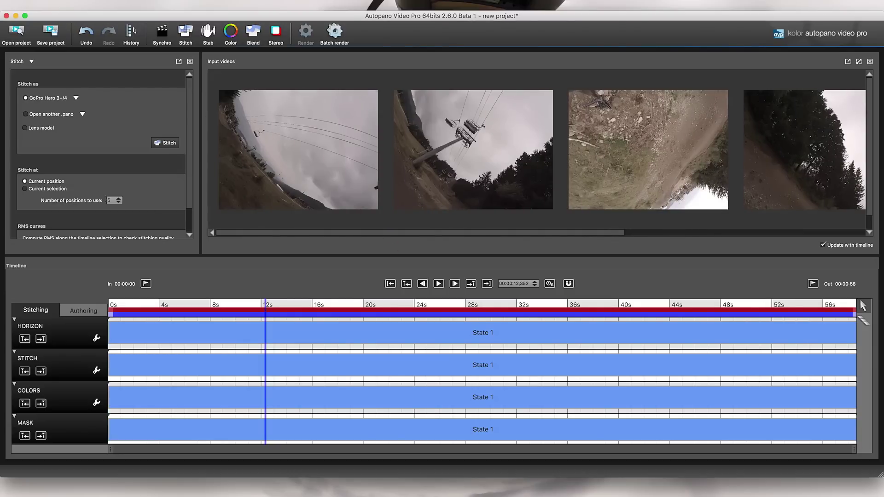
pyautogui.scroll(-2, 162, 174)
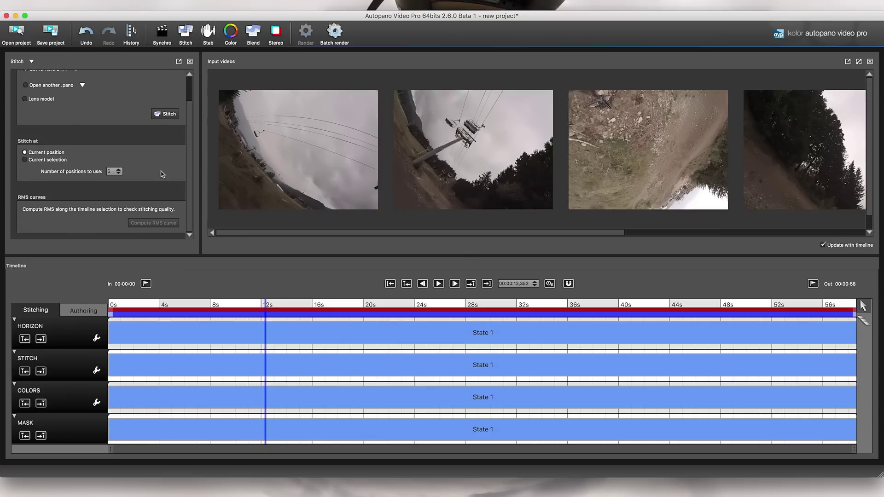
pyautogui.click(164, 114)
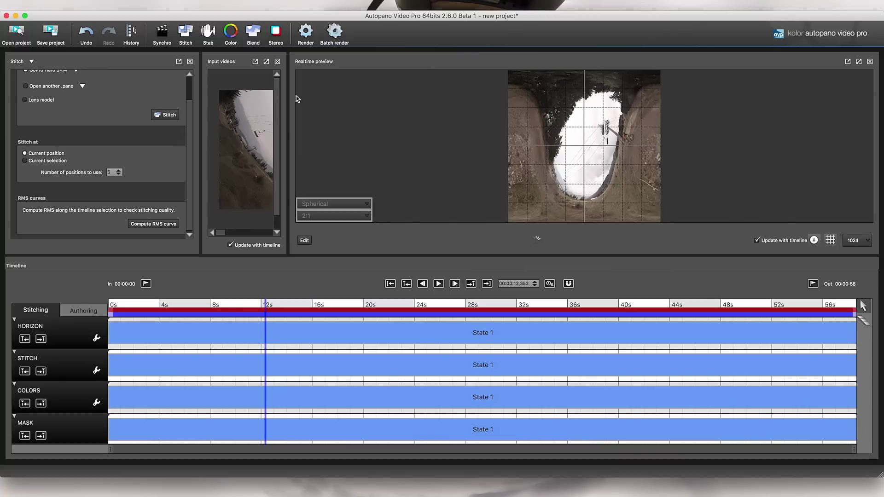
pyautogui.click(277, 61)
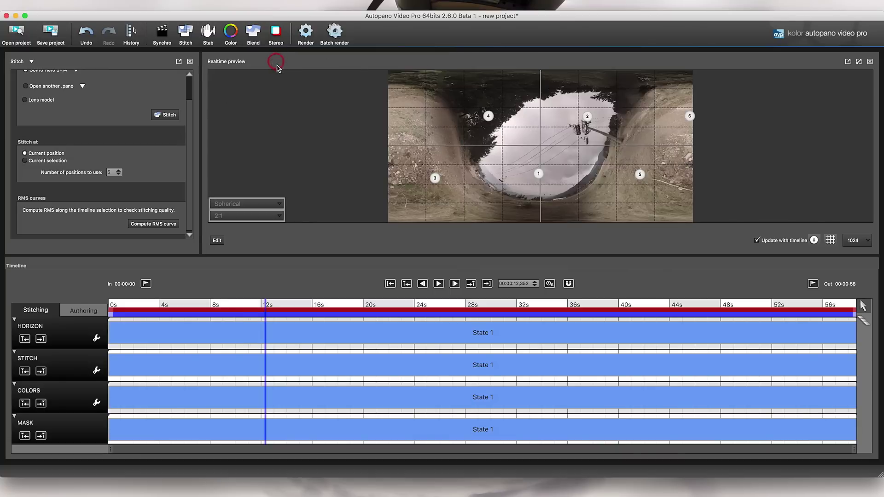
# Step: Try to turn the panorama upright and level its horizon in the realtime preview at about 12.35 s
pyautogui.moveTo(537, 201); pyautogui.dragTo(554, 124)
pyautogui.click(554, 124)
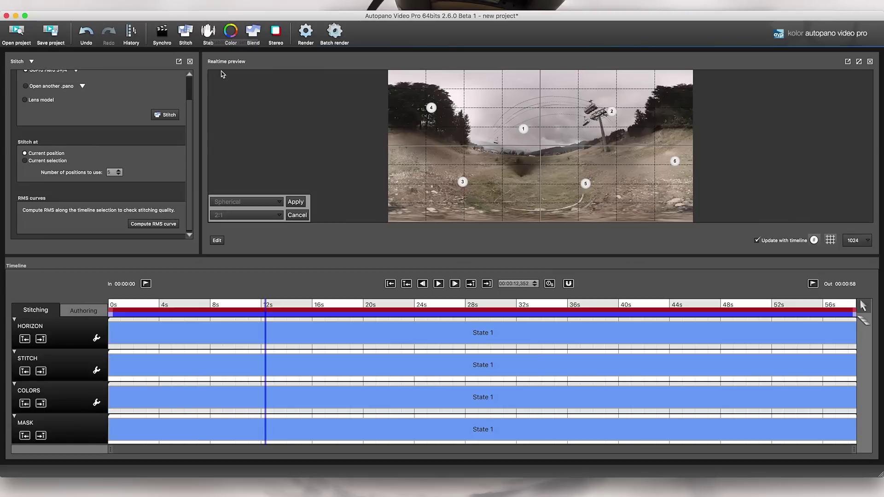
pyautogui.click(208, 30)
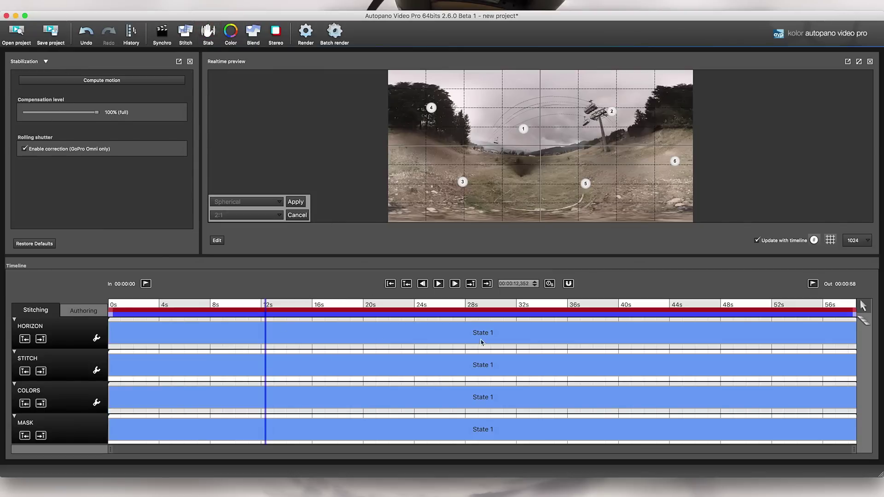
pyautogui.moveTo(536, 170); pyautogui.dragTo(528, 158)
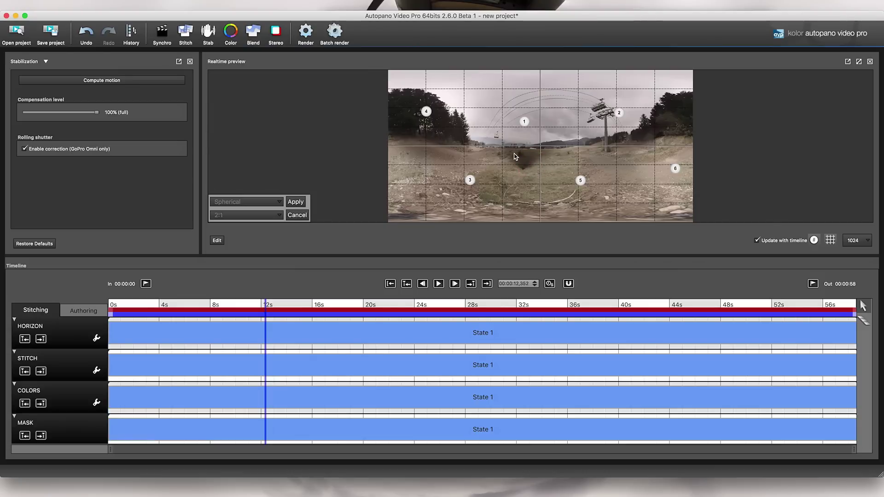
pyautogui.doubleClick(515, 156)
pyautogui.moveTo(432, 302); pyautogui.dragTo(420, 263)
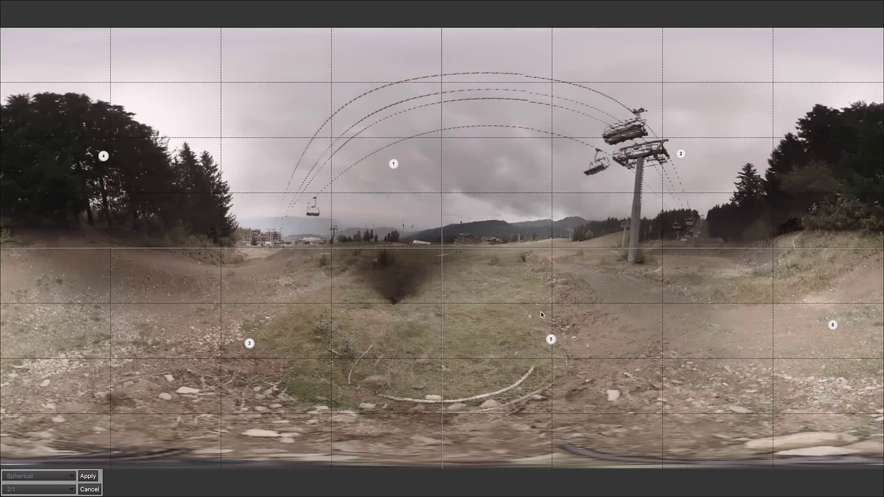
pyautogui.moveTo(414, 242); pyautogui.dragTo(405, 256)
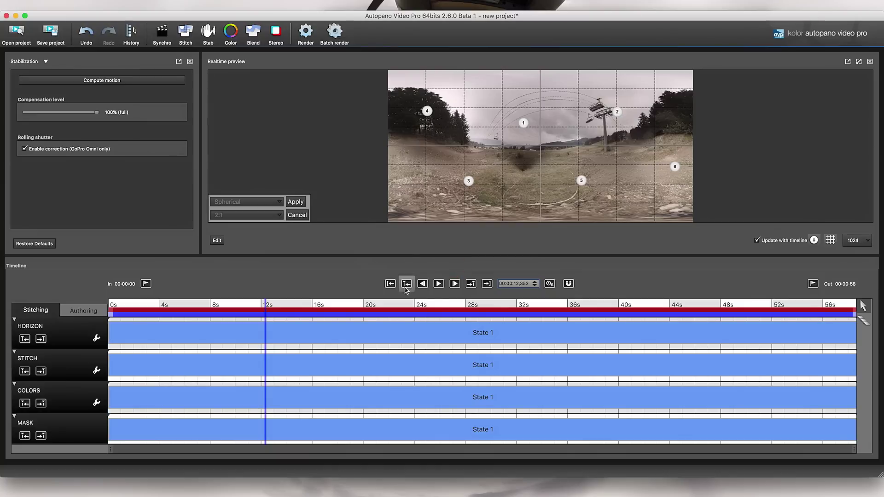
# Step: Apply exposure, color and vignetting correction to the stitched video at about 14.98 s on the timeline
pyautogui.click(420, 308)
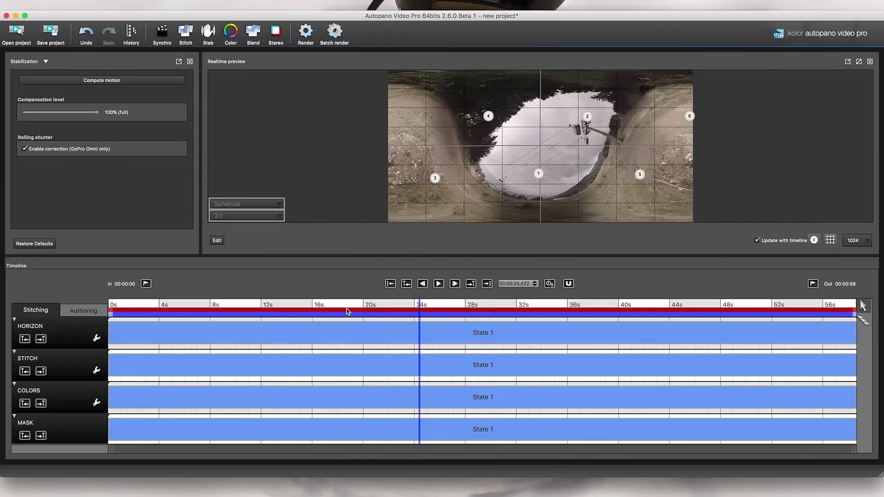
pyautogui.click(300, 305)
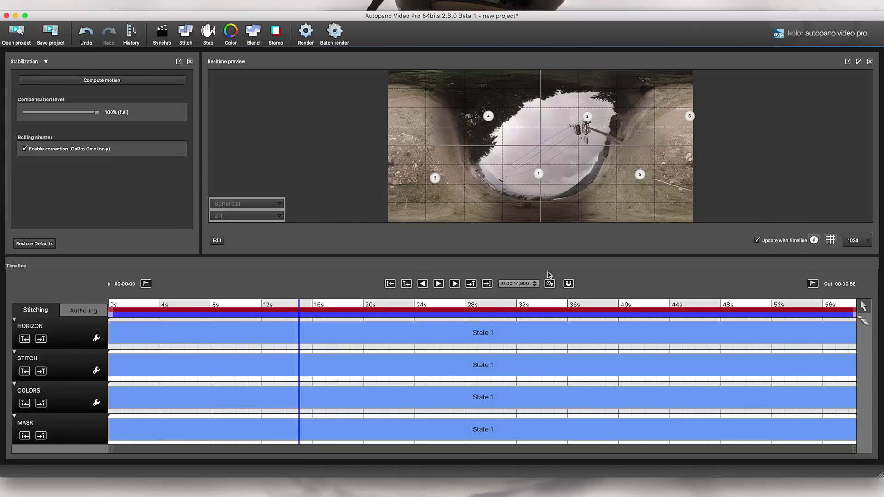
pyautogui.click(231, 32)
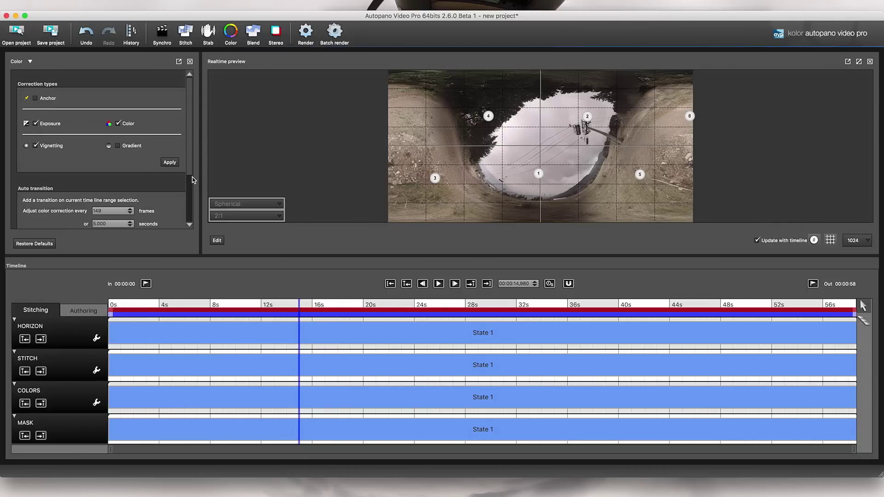
pyautogui.click(171, 163)
# Step: At about 16.63 s, reorient the panorama so the sky is up and the horizon is level, and apply it
pyautogui.moveTo(534, 205); pyautogui.dragTo(468, 103)
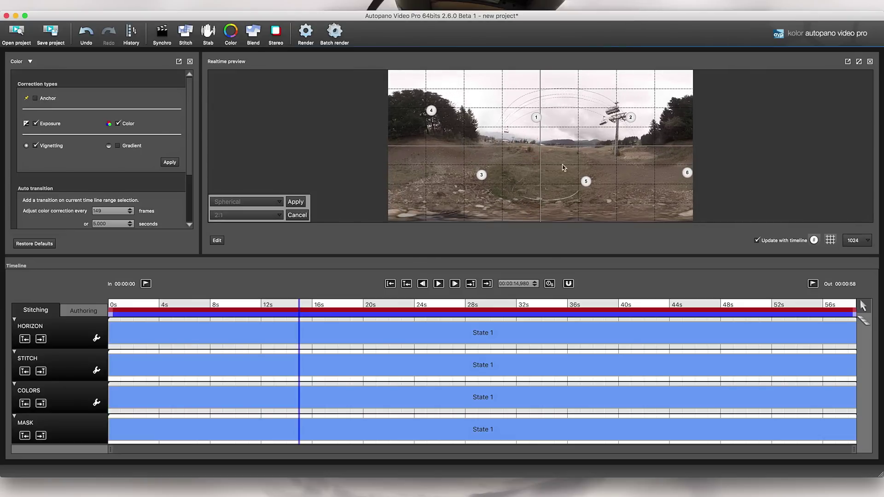
pyautogui.moveTo(525, 158); pyautogui.dragTo(611, 126)
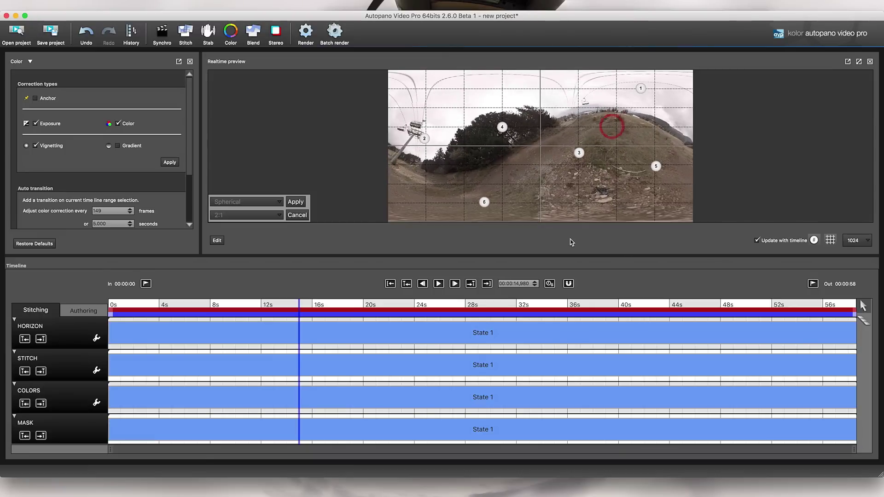
pyautogui.click(322, 306)
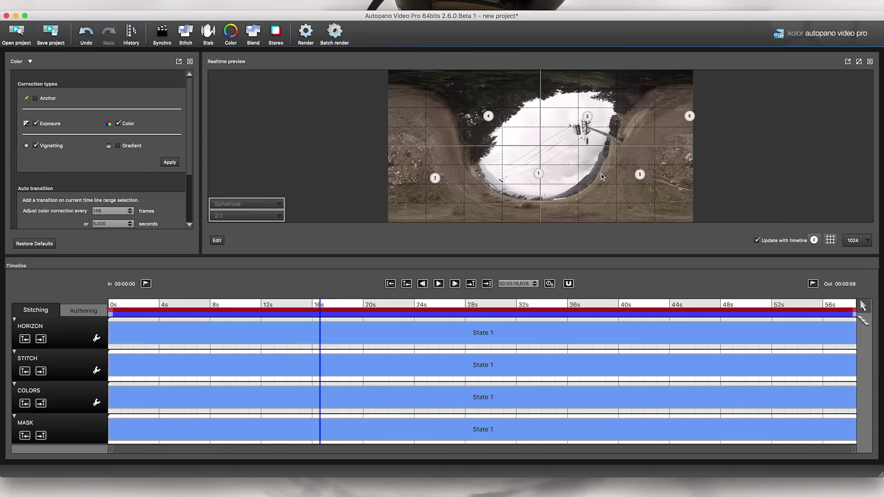
pyautogui.moveTo(539, 212); pyautogui.dragTo(548, 161)
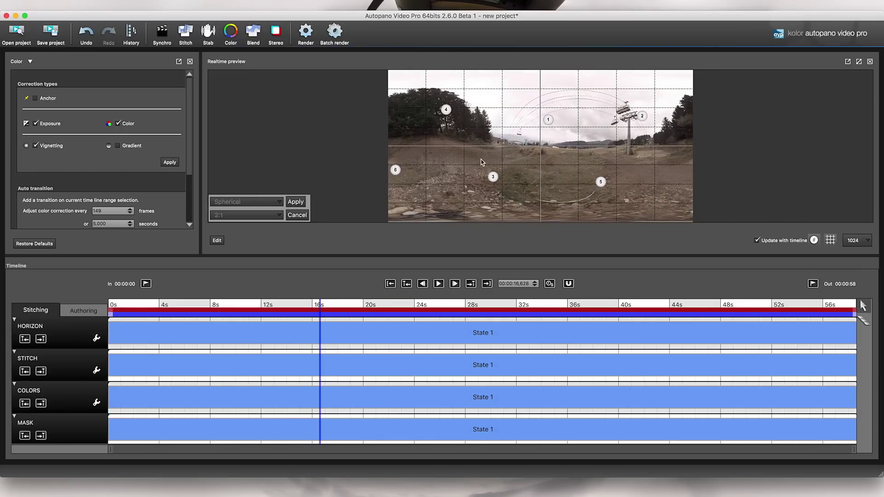
pyautogui.click(588, 157)
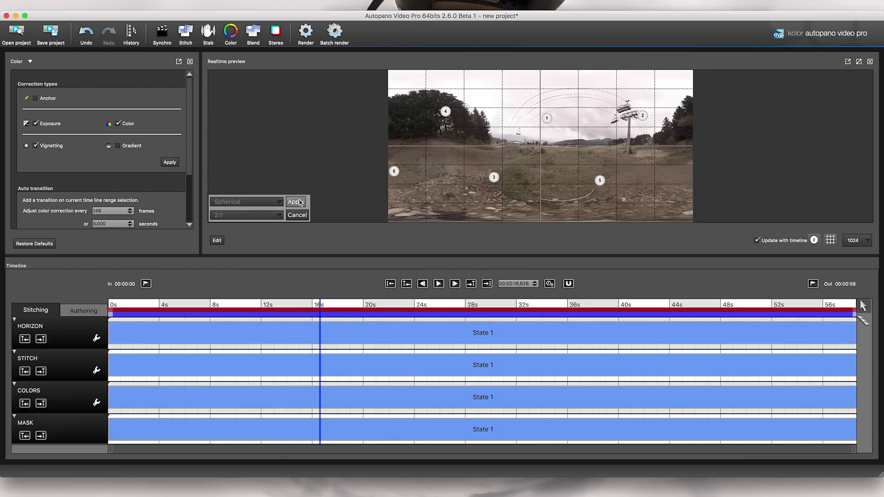
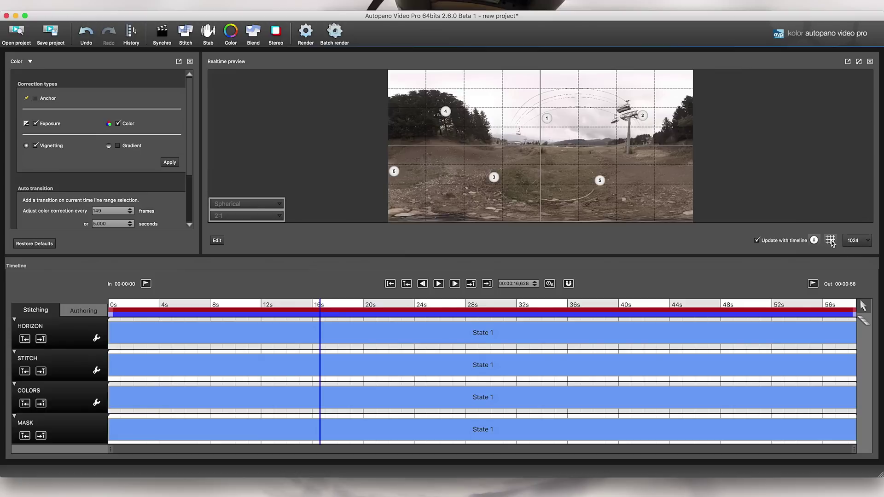
# Step: Hide the camera numbers and grid in the realtime preview and set its resolution to 4096
pyautogui.click(814, 240)
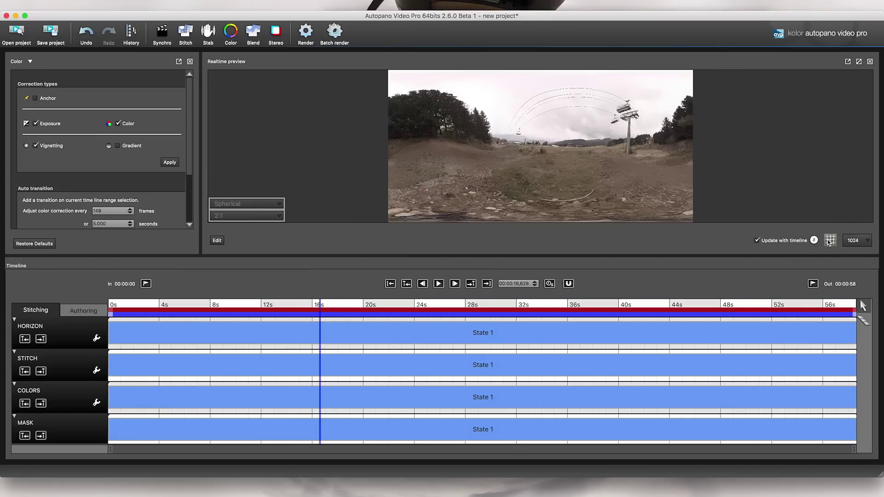
pyautogui.click(855, 241)
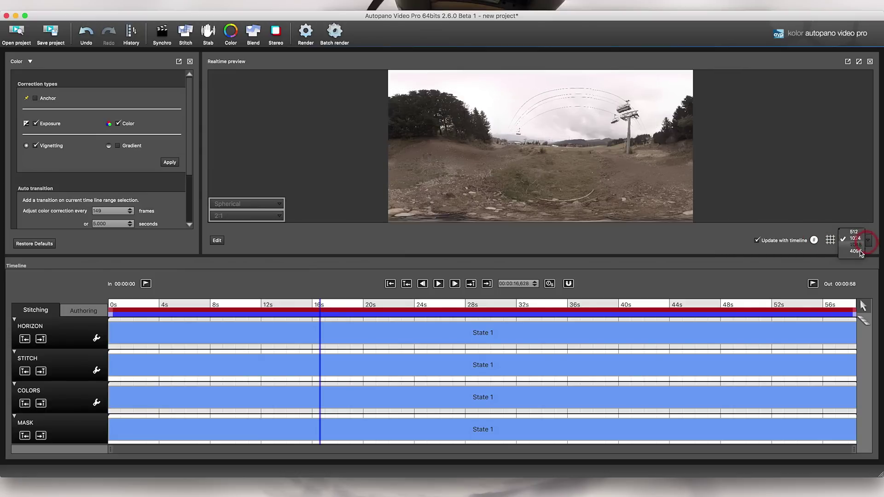
pyautogui.click(854, 249)
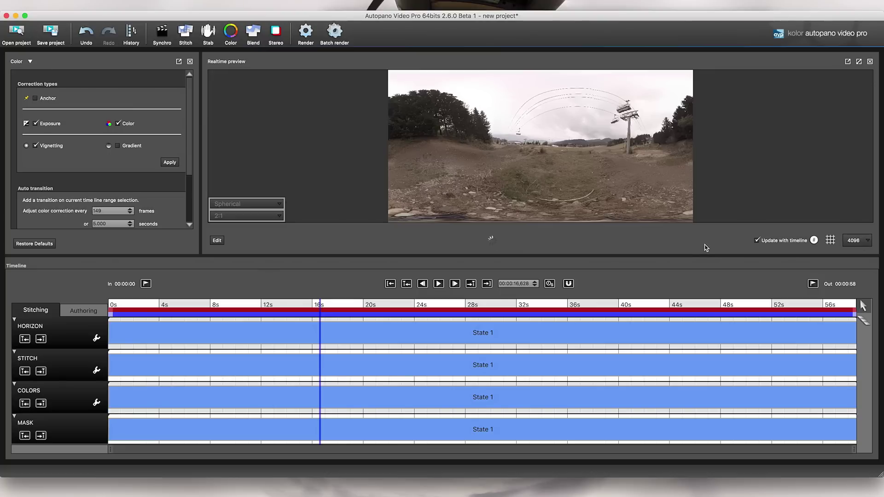
# Step: In the full-screen preview, adjust the horizon and rotate the panorama so the group of trees is centered, and apply the orientation
pyautogui.doubleClick(536, 165)
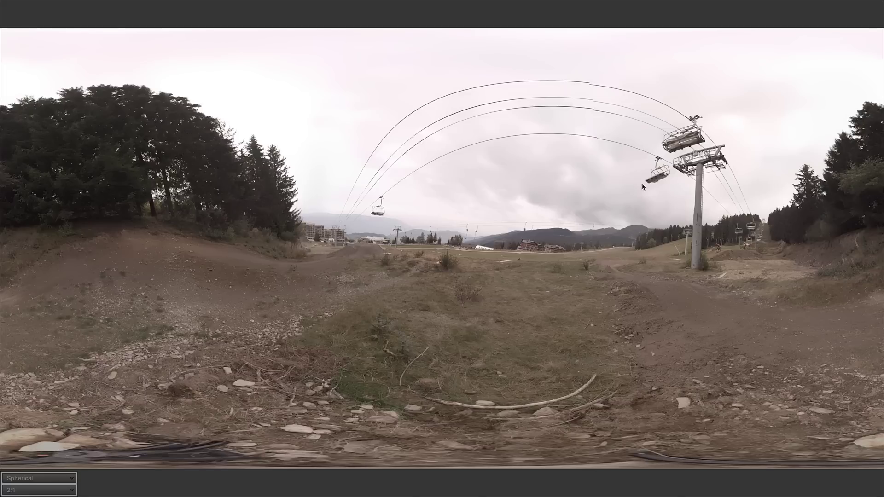
pyautogui.moveTo(331, 267); pyautogui.dragTo(328, 291)
pyautogui.moveTo(634, 251)
pyautogui.mouseDown()
pyautogui.moveTo(687, 246)
pyautogui.moveTo(684, 238)
pyautogui.moveTo(737, 225)
pyautogui.moveTo(841, 220)
pyautogui.mouseUp()
pyautogui.click(806, 220)
pyautogui.click(469, 256)
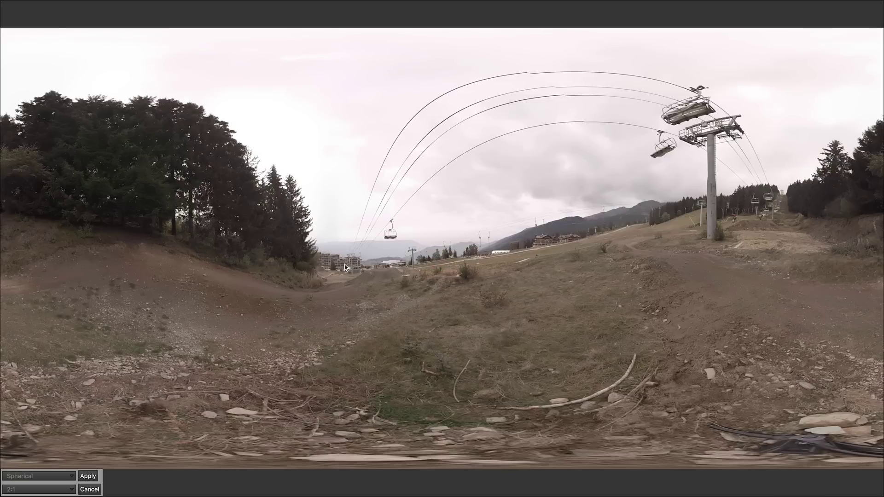
pyautogui.moveTo(318, 267); pyautogui.dragTo(417, 265)
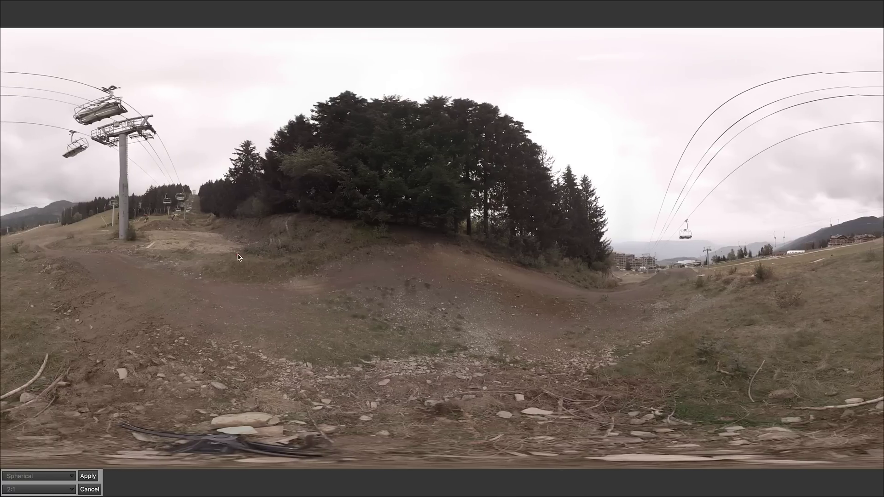
pyautogui.click(238, 256)
pyautogui.moveTo(445, 283); pyautogui.dragTo(465, 278)
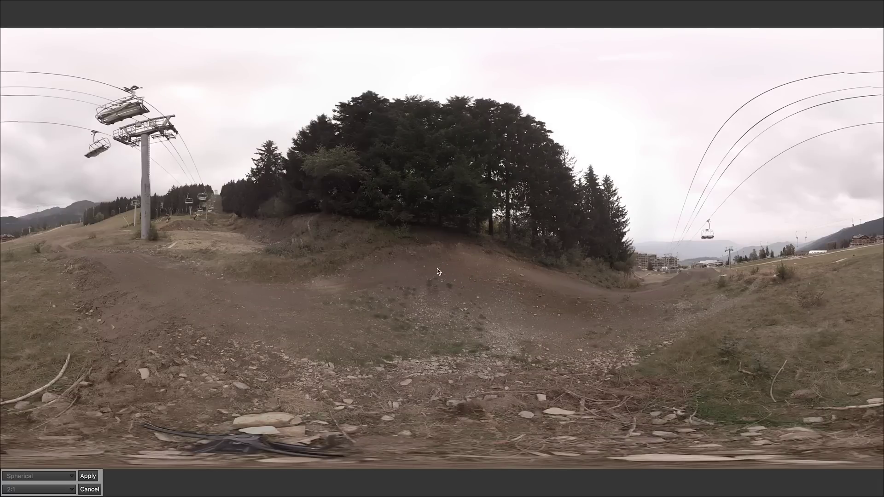
pyautogui.click(88, 476)
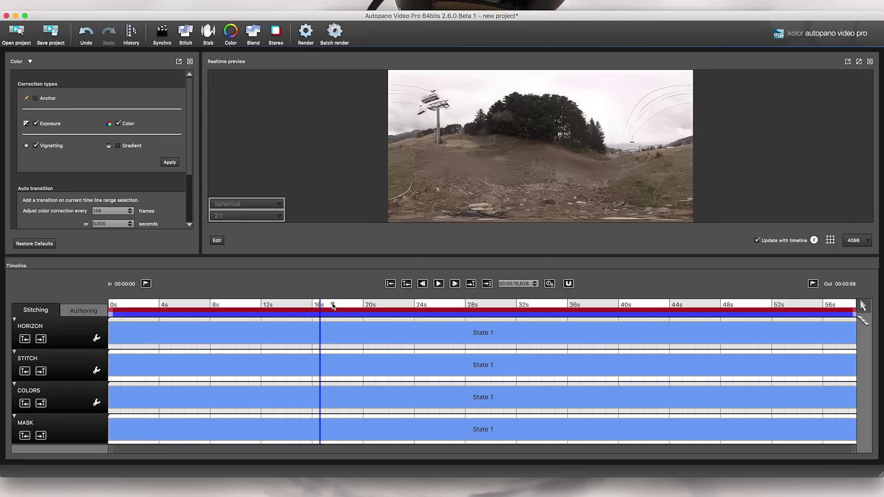
# Step: Lower the preview resolution to 512 and watch the video full screen from about 17.58 s
pyautogui.click(332, 305)
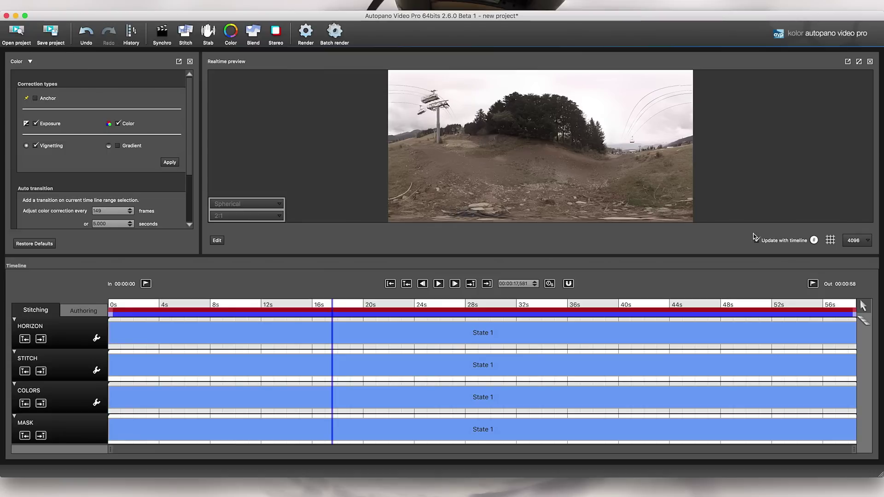
pyautogui.click(858, 241)
pyautogui.click(851, 221)
pyautogui.doubleClick(565, 169)
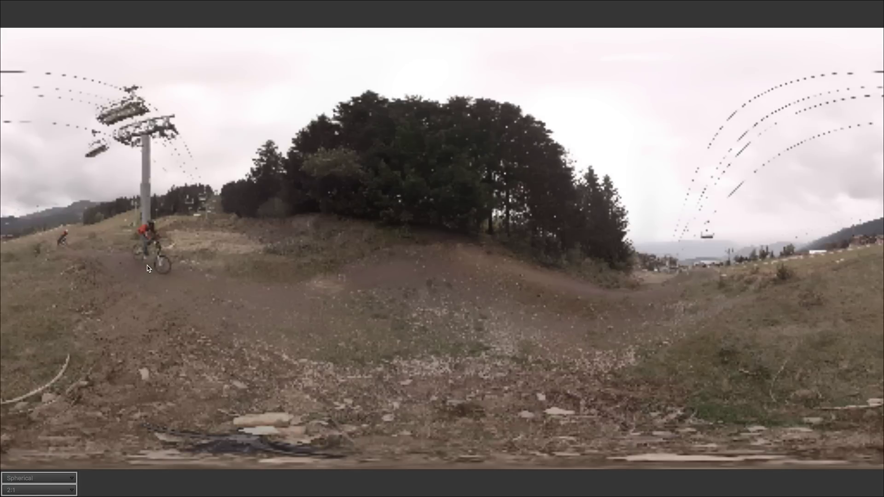
pyautogui.press('Escape')
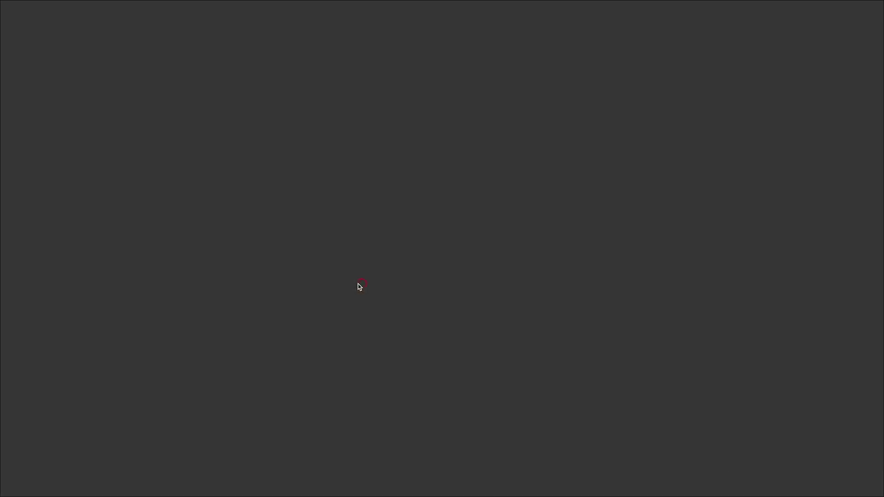
# Step: Show the camera numbers on the panorama and watch the riders cross the camera areas in full-screen preview
pyautogui.click(816, 242)
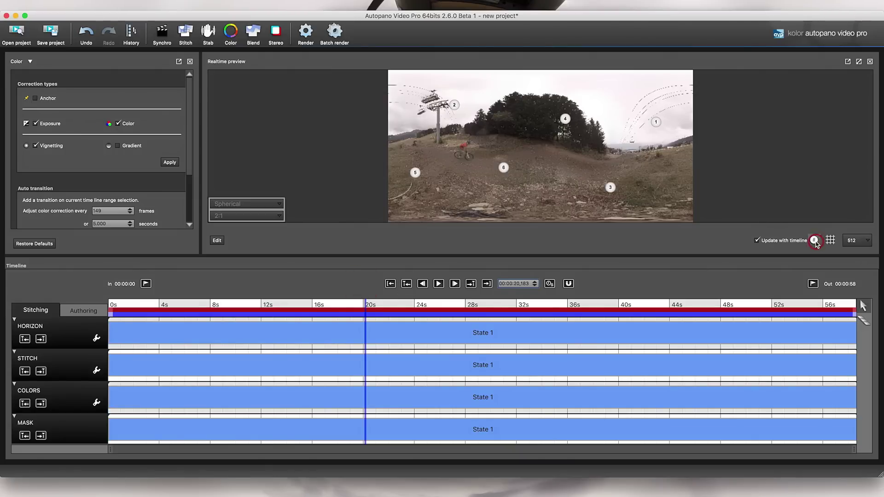
pyautogui.doubleClick(581, 166)
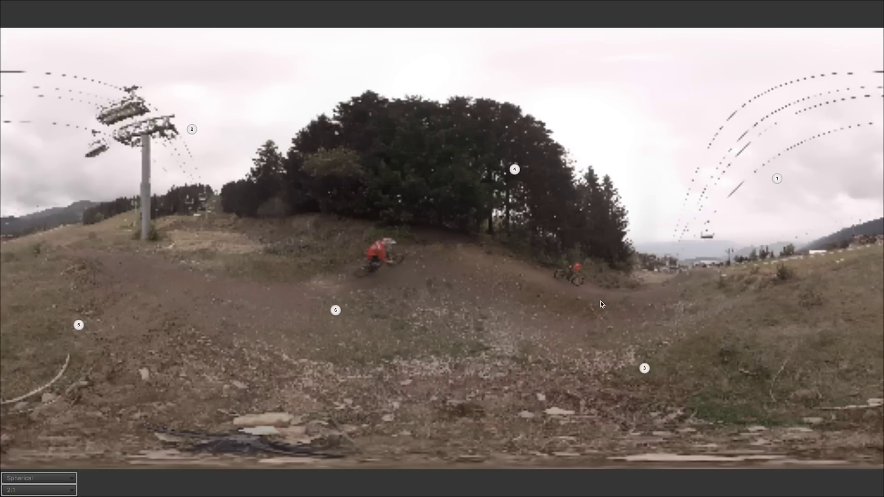
pyautogui.click(516, 278)
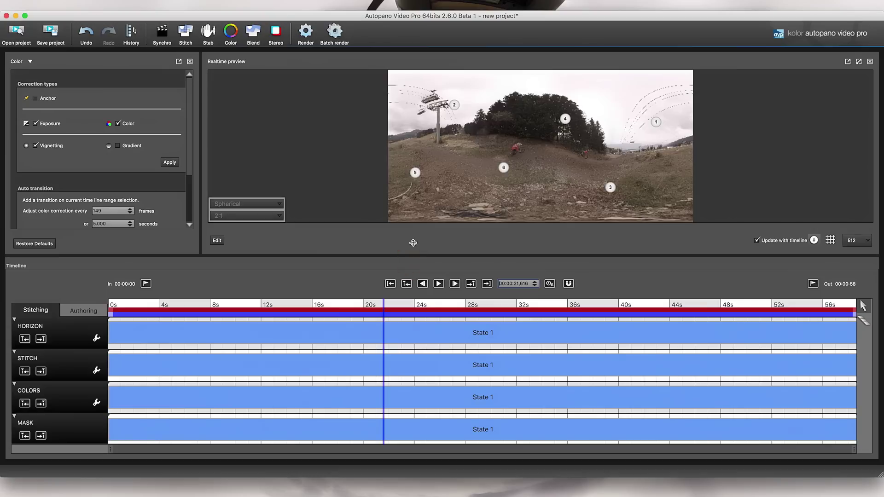
pyautogui.moveTo(507, 92); pyautogui.dragTo(501, 146)
pyautogui.click(501, 146)
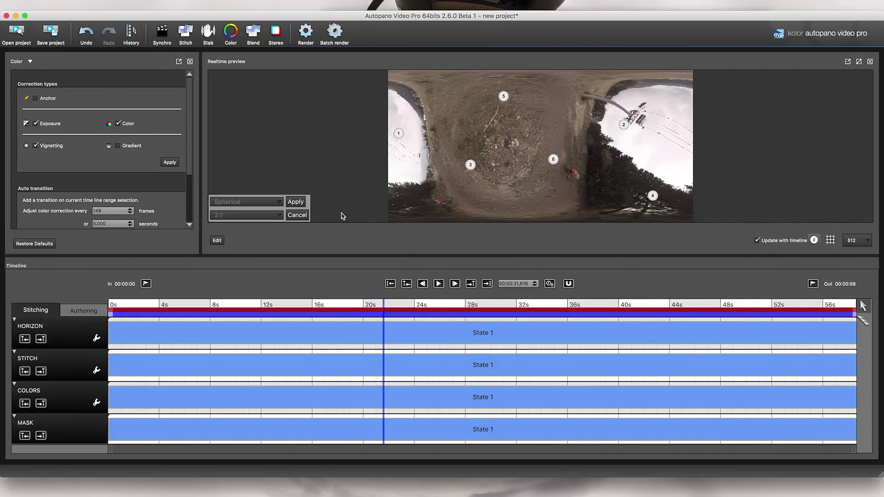
pyautogui.click(297, 215)
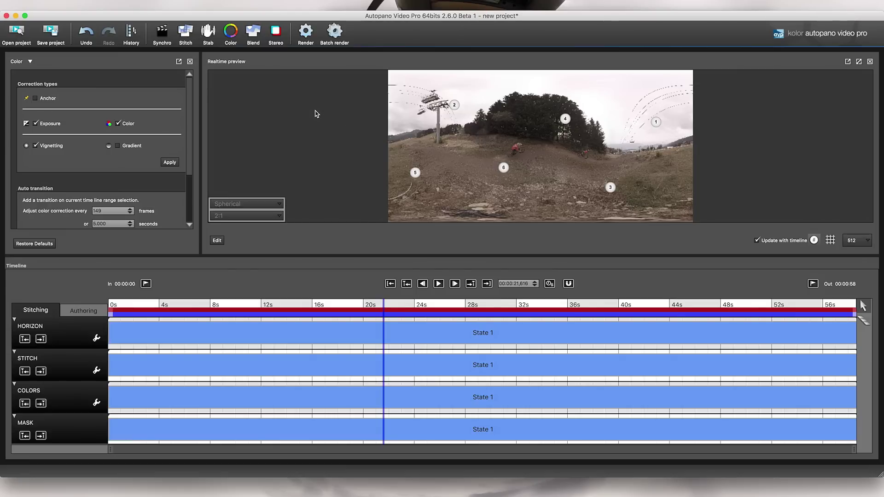
# Step: Save the project as bends-first-stitch in the DH-bends-easy folder
pyautogui.press('super+s')
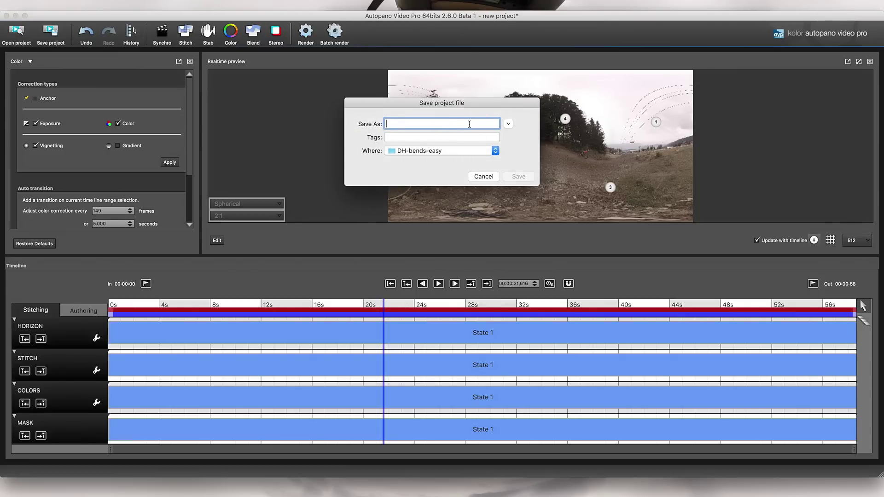
pyautogui.write('bends-first-stitch')
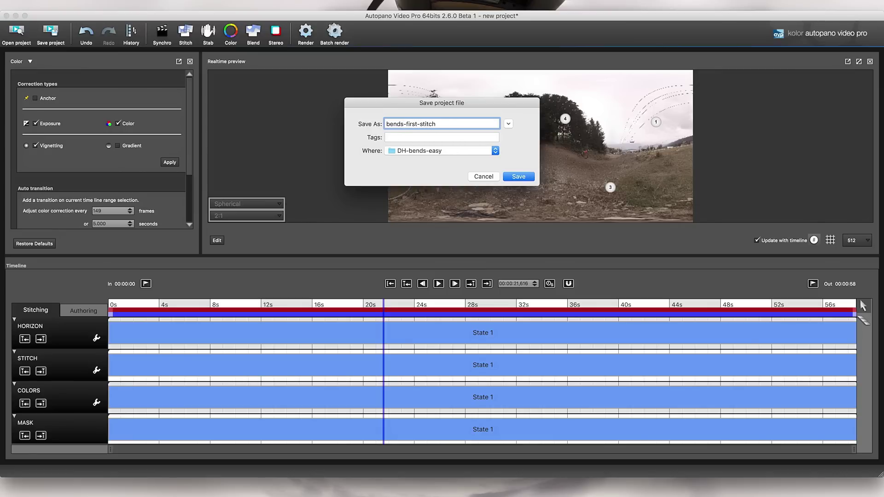
pyautogui.press('Return')
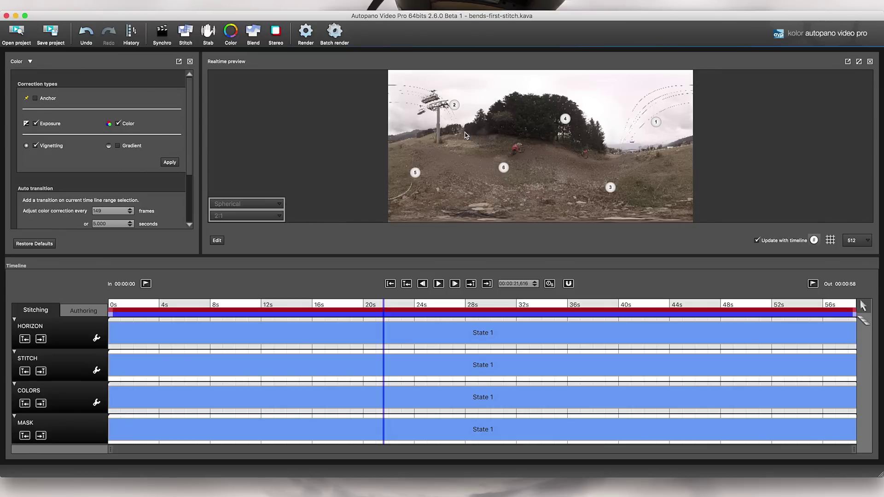
# Step: In the render settings, look through the output types and presets, set the width to 3840 pixels, and apply the settings
pyautogui.click(306, 32)
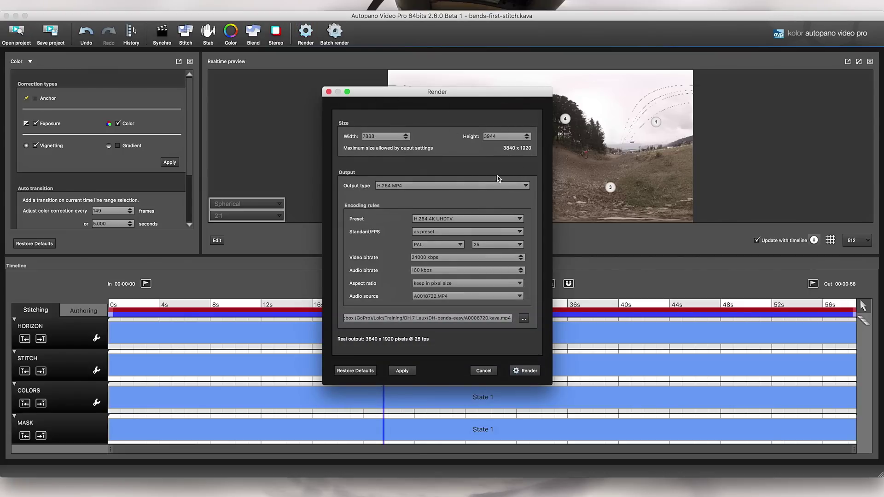
pyautogui.click(428, 185)
pyautogui.click(421, 184)
pyautogui.click(449, 220)
pyautogui.click(452, 207)
pyautogui.click(446, 219)
pyautogui.click(443, 234)
pyautogui.doubleClick(379, 137)
pyautogui.write('3840')
pyautogui.click(403, 371)
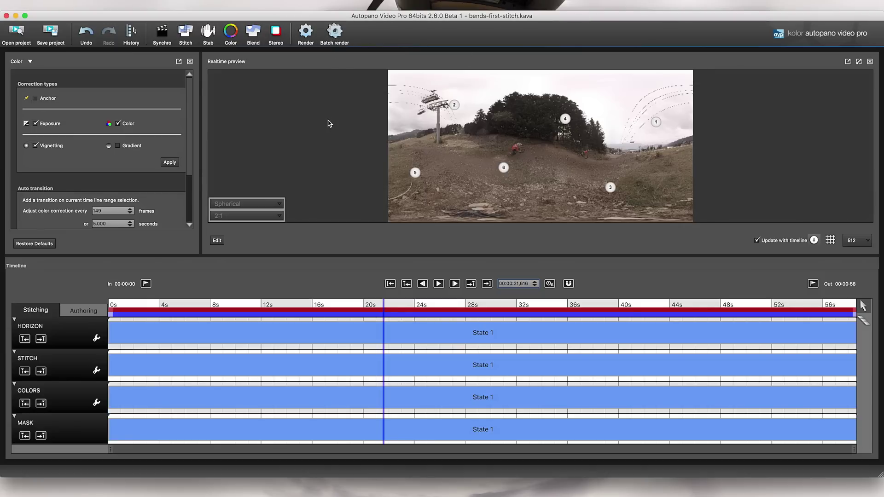
# Step: Open the blend settings and examine the available blending presets
pyautogui.click(253, 32)
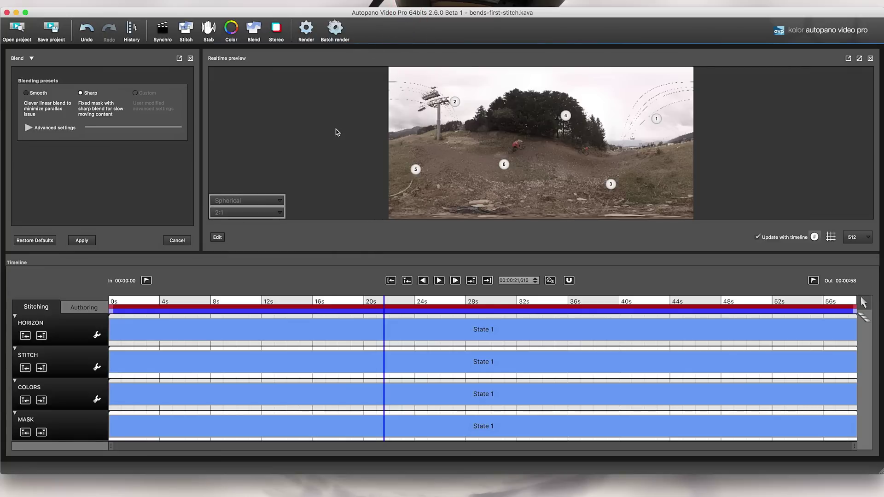
# Step: Start a new project, switch to Finder, and open the DH-3rd-person.kava project from the DH-3rd-person folder in DH 7 Laux
pyautogui.press('super+n')
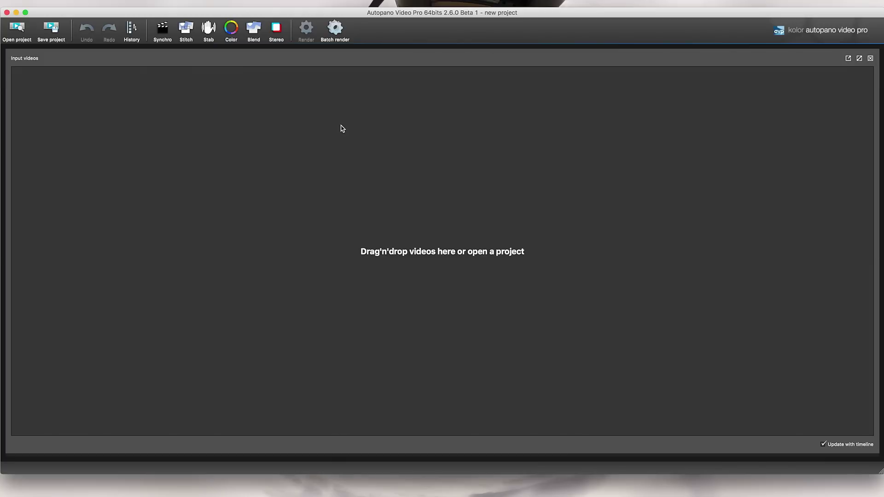
pyautogui.press('super+Tab')
pyautogui.click(354, 242)
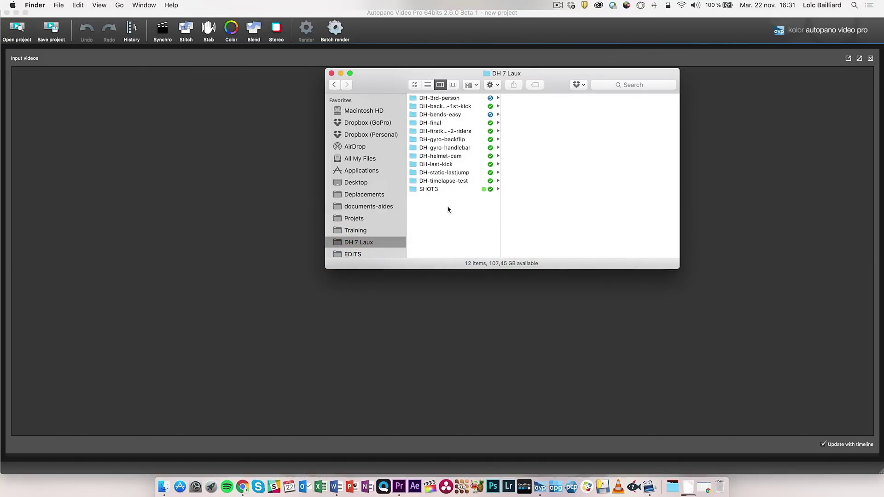
pyautogui.click(455, 98)
pyautogui.doubleClick(535, 207)
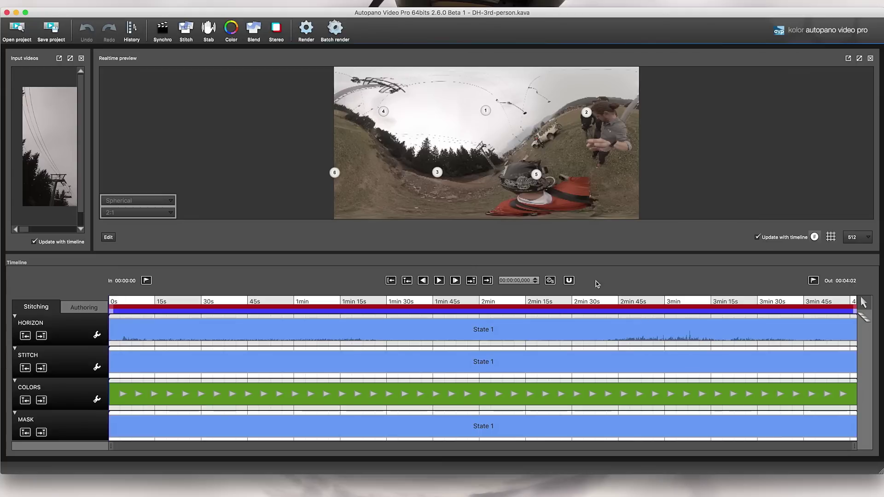
# Step: Open the stabilization settings and play the video from about 2 min 47 s with full motion compensation
pyautogui.click(209, 30)
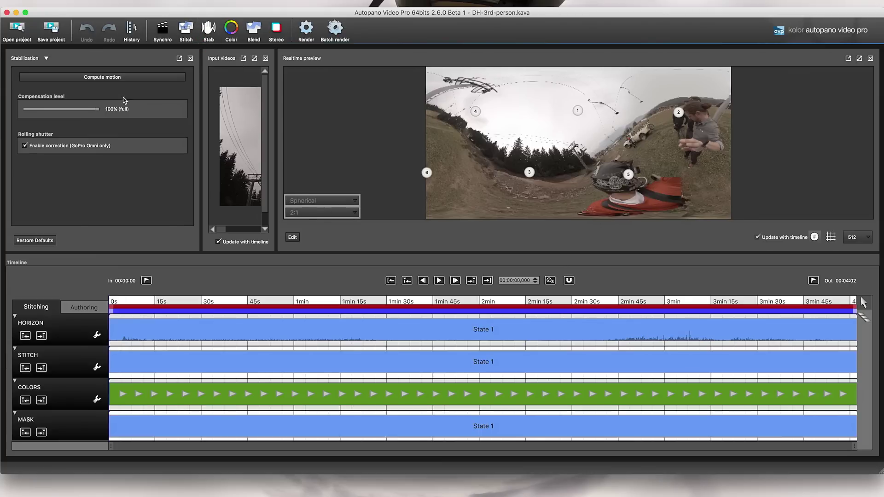
pyautogui.click(624, 303)
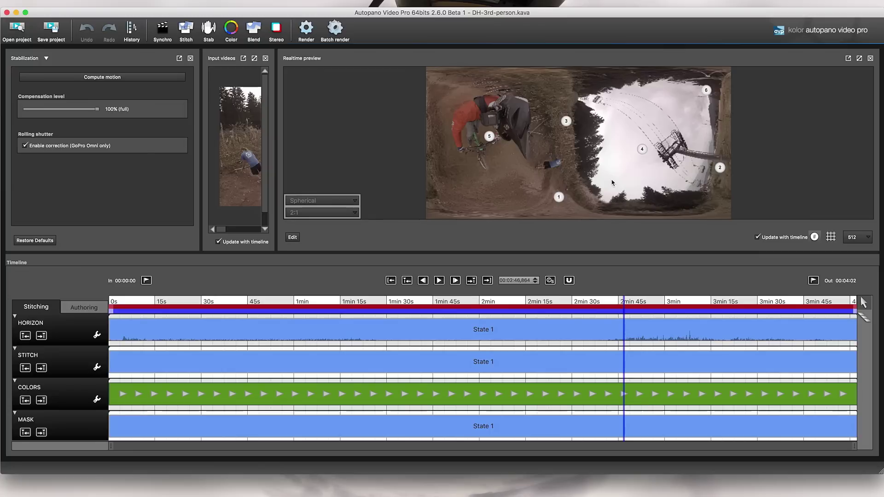
pyautogui.press('space')
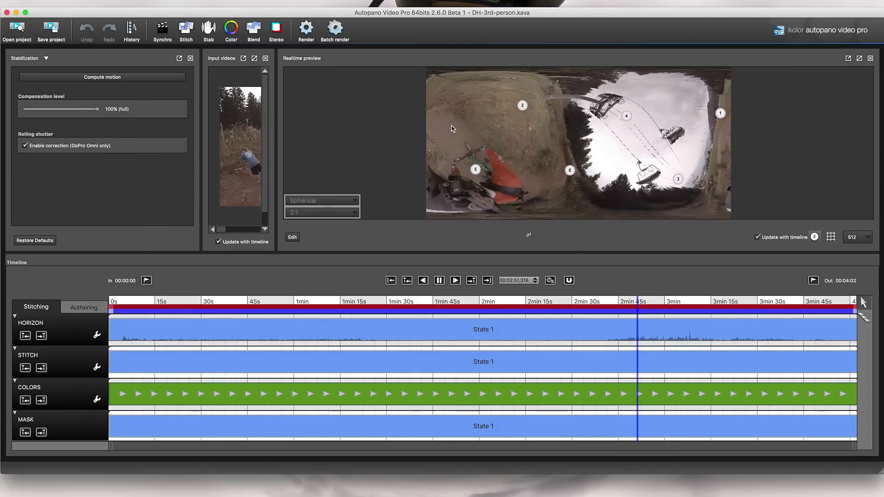
pyautogui.press('space')
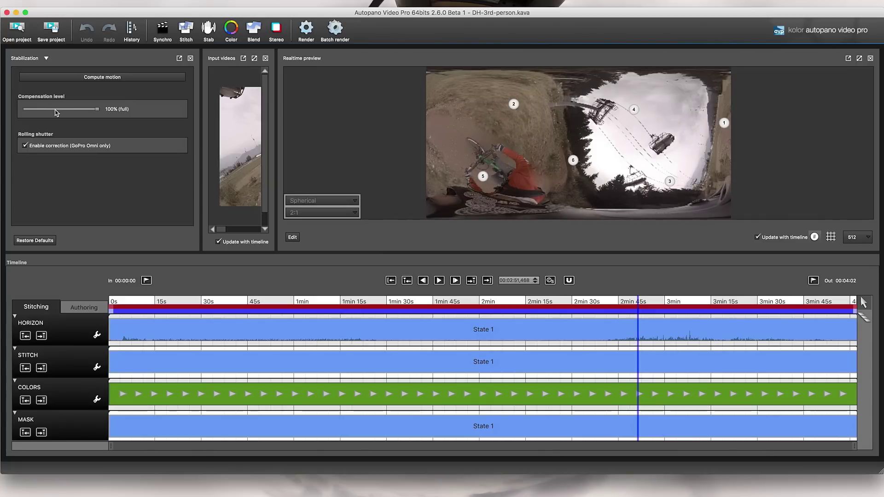
# Step: Set the stabilization compensation level to 45% (fast motions only) and play the video from about 2 min 48 s
pyautogui.click(57, 110)
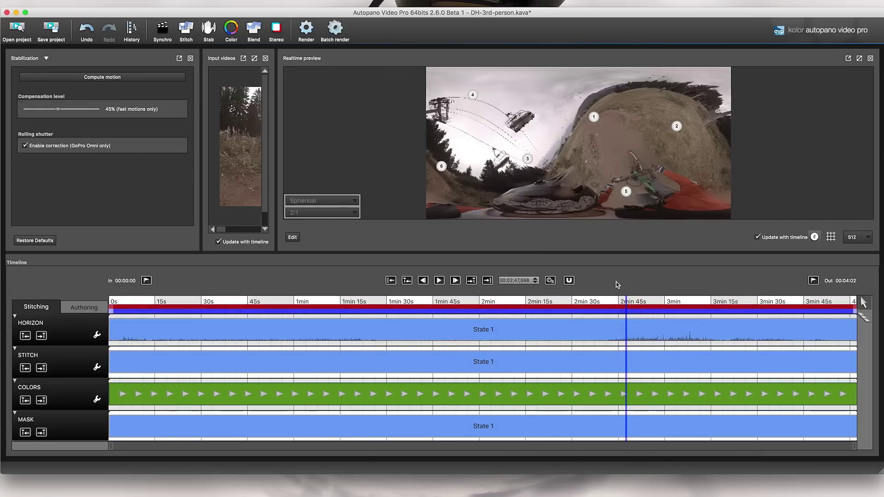
pyautogui.press('space')
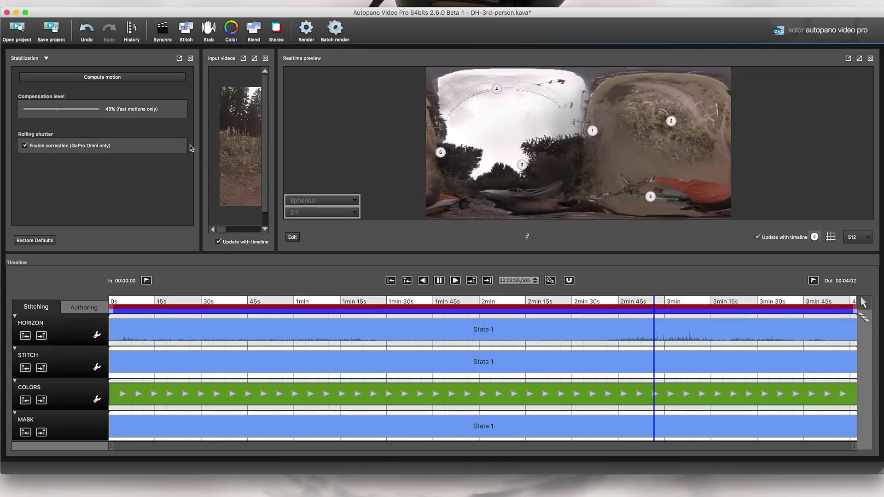
pyautogui.press('space')
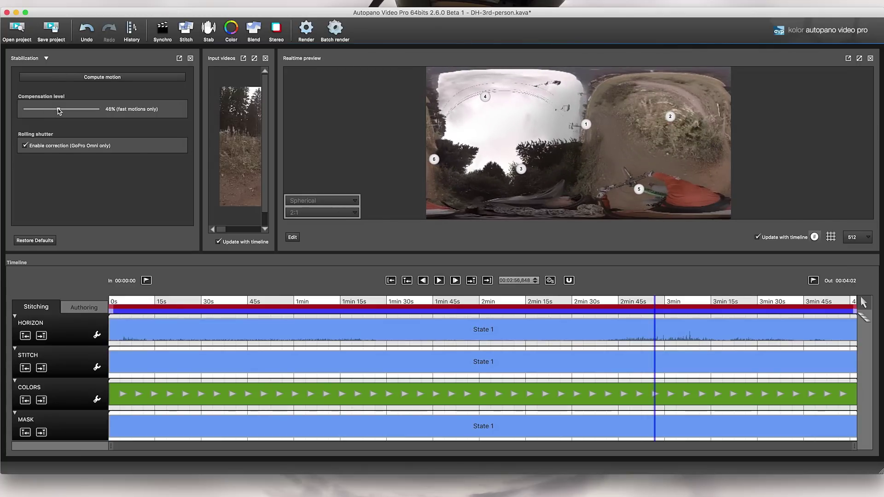
# Step: Disable stabilization by setting the compensation level to 0% and play the video from about 2 min 50 s
pyautogui.moveTo(59, 111); pyautogui.dragTo(26, 111)
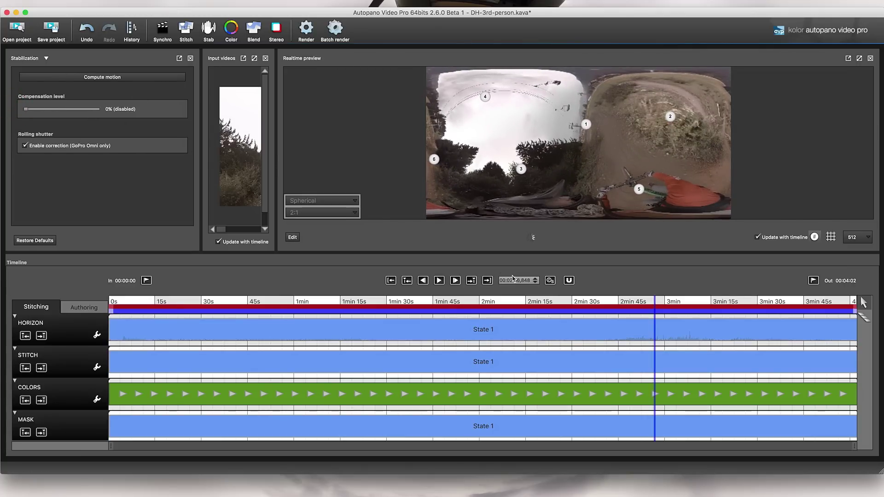
pyautogui.click(634, 302)
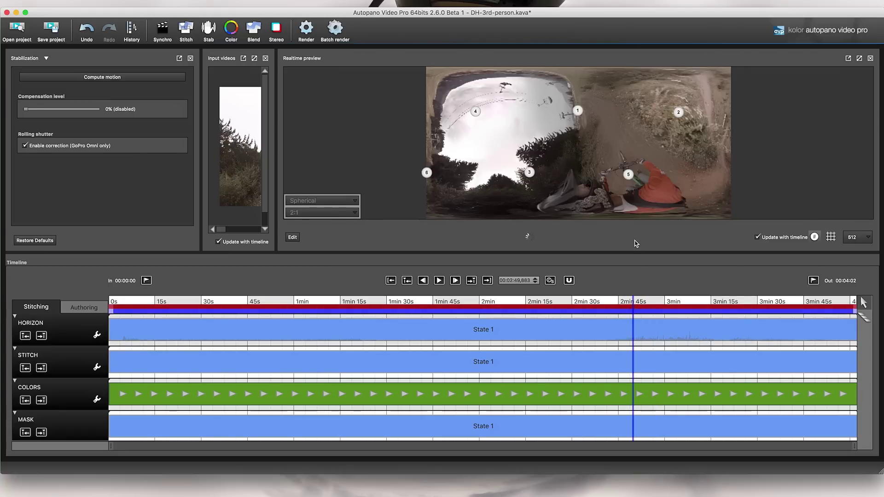
pyautogui.press('space')
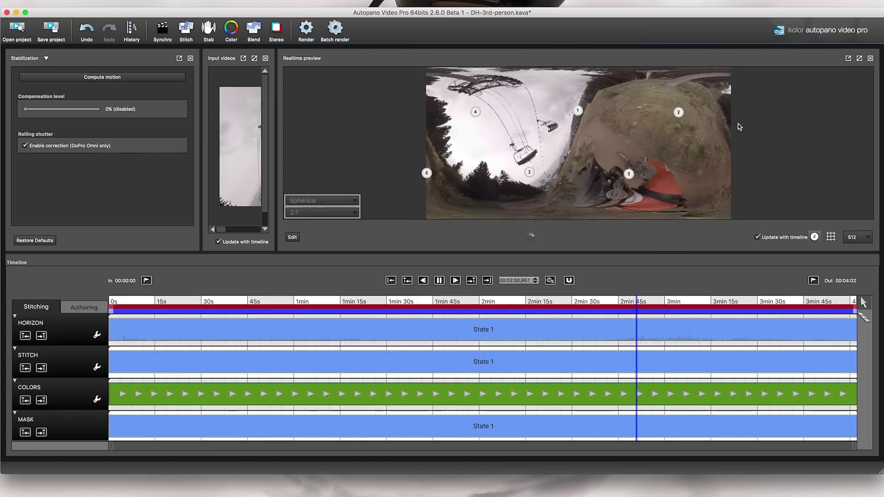
pyautogui.press('space')
# Step: Rotate the panorama until the horizon is level and the lift pylon upright, apply the orientation, and play the video
pyautogui.moveTo(627, 92); pyautogui.dragTo(613, 156)
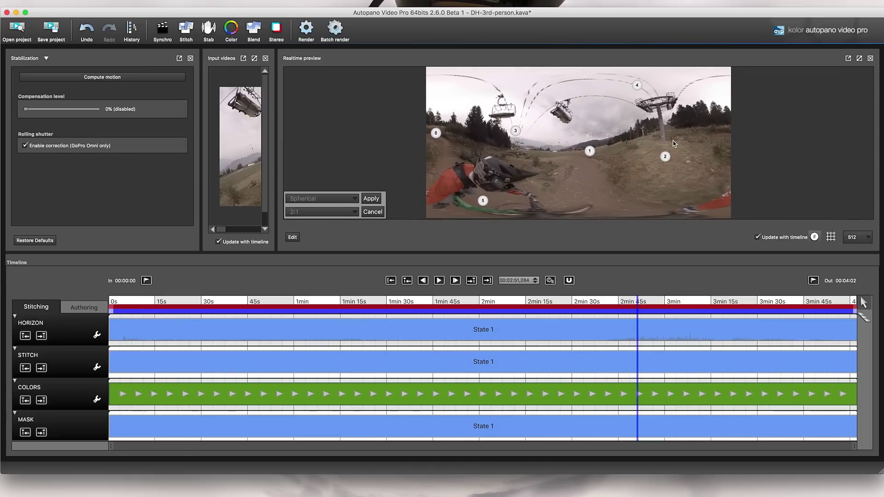
pyautogui.moveTo(674, 144); pyautogui.dragTo(666, 148)
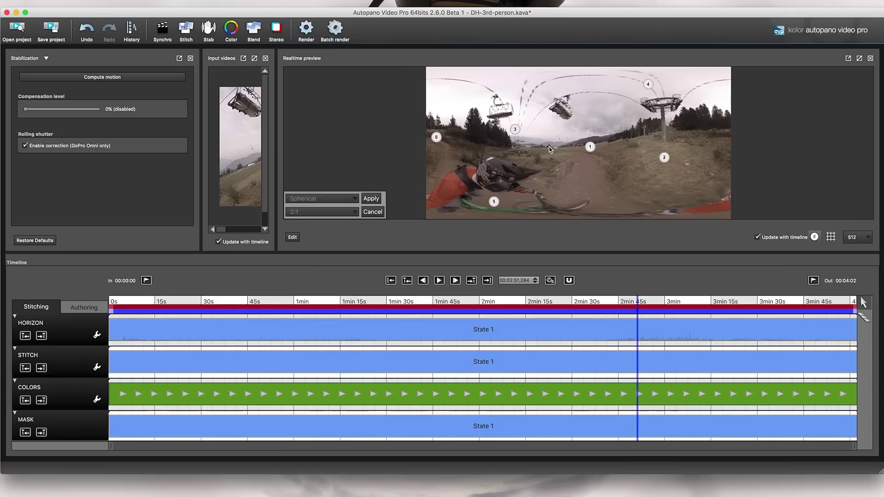
pyautogui.click(371, 198)
pyautogui.press('space')
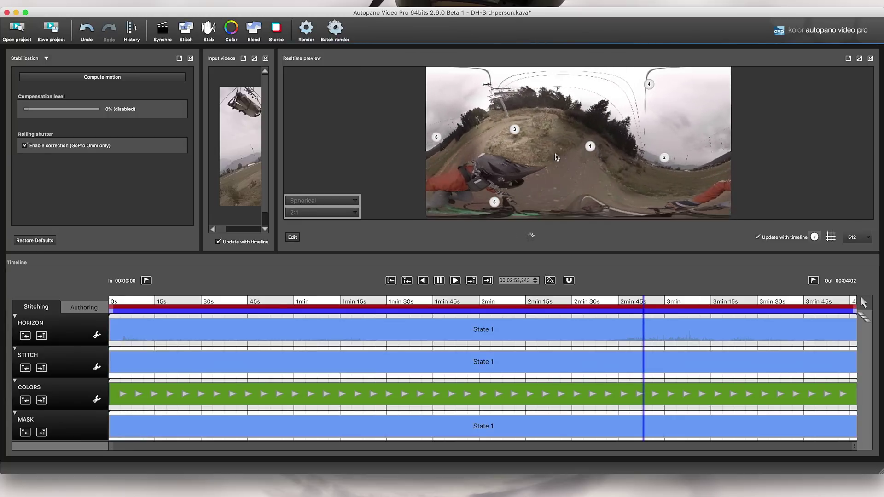
pyautogui.press('space')
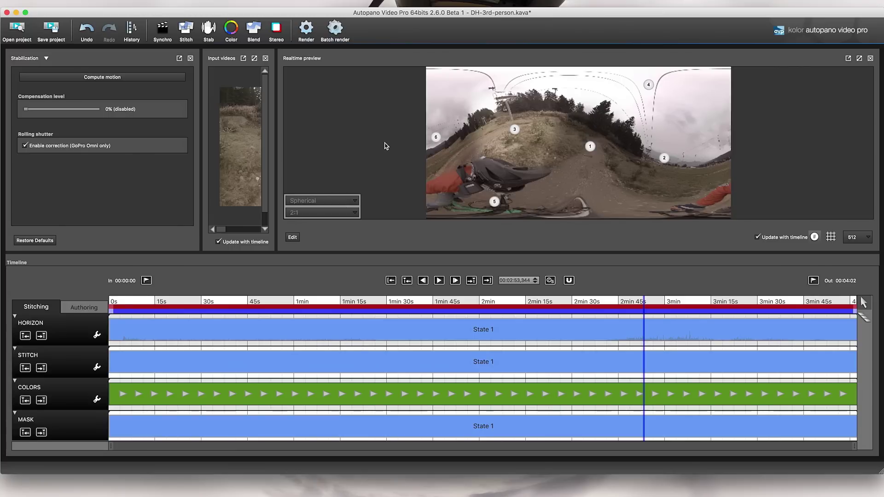
# Step: Set the stabilization compensation level to about 73%
pyautogui.click(79, 112)
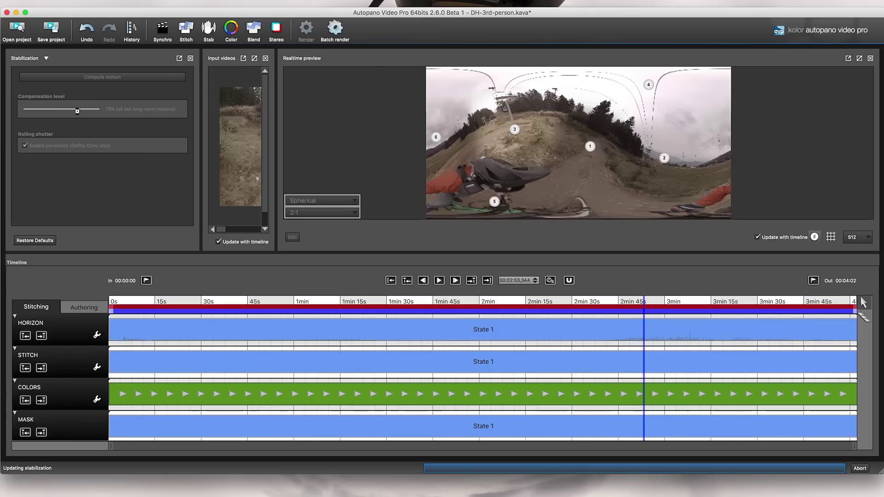